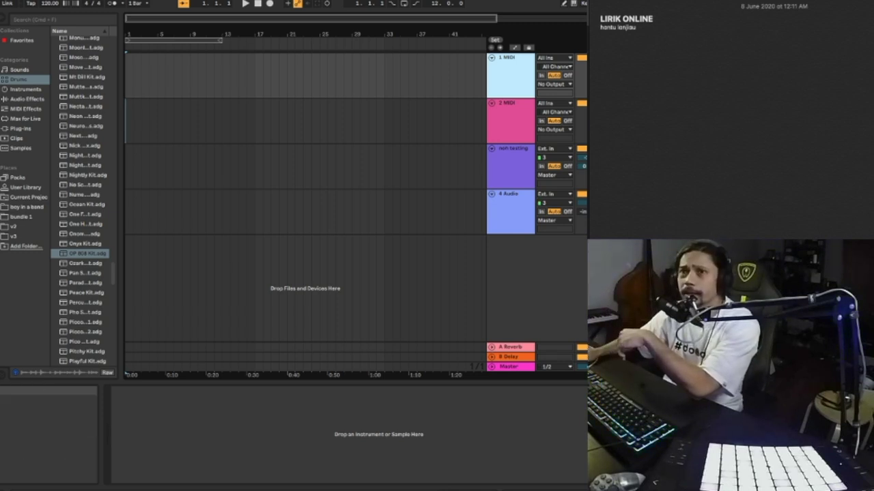
Step: Check the program's version and edition information and dismiss it
click(20, 0)
click(41, 2)
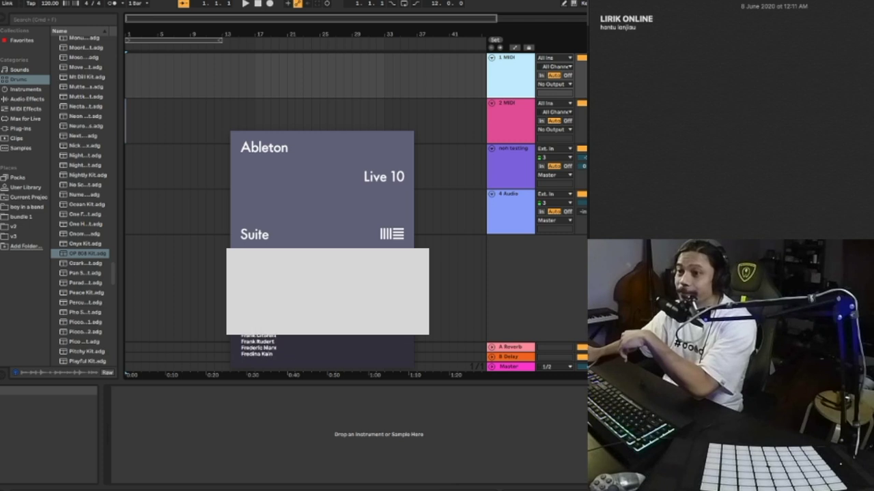
click(294, 211)
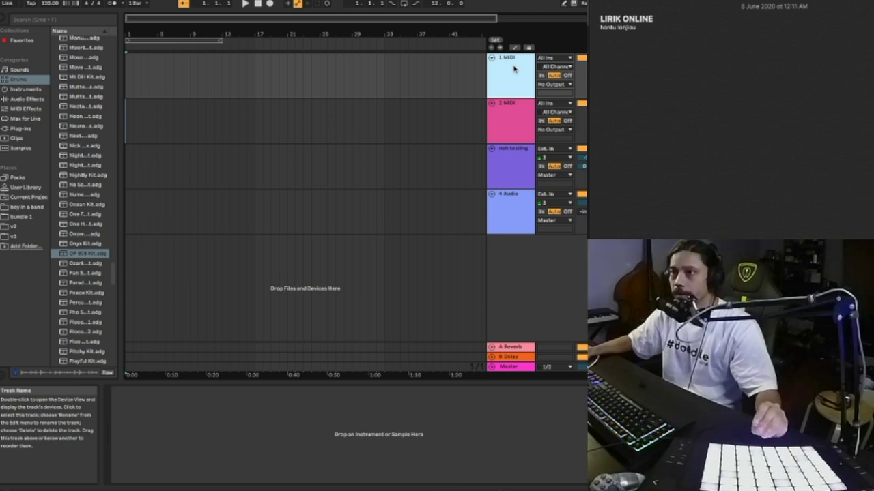
Step: Review the audio preferences and the list of available audio output devices without changing the selection
click(20, 0)
click(55, 7)
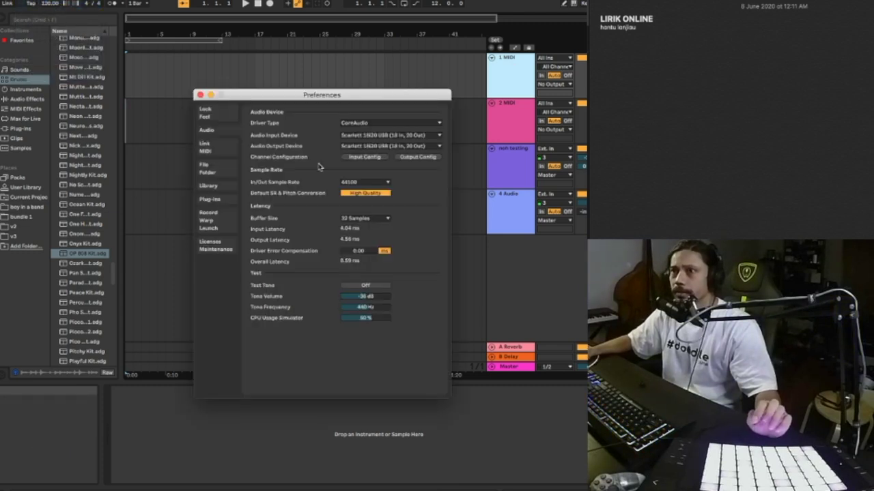
drag(318, 95, 117, 0)
click(212, 41)
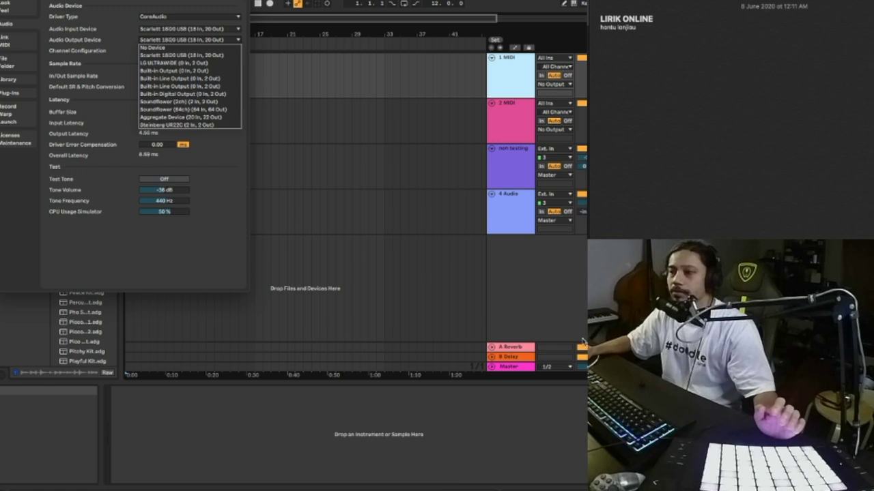
key(Escape)
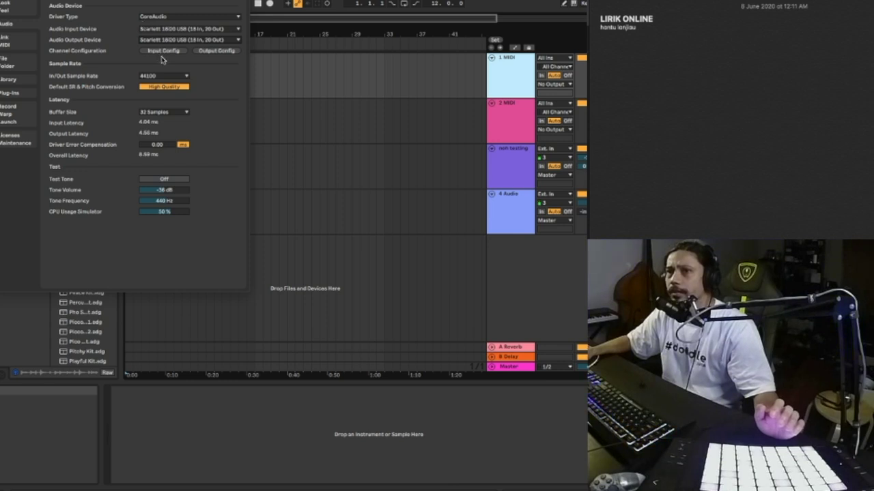
key(Escape)
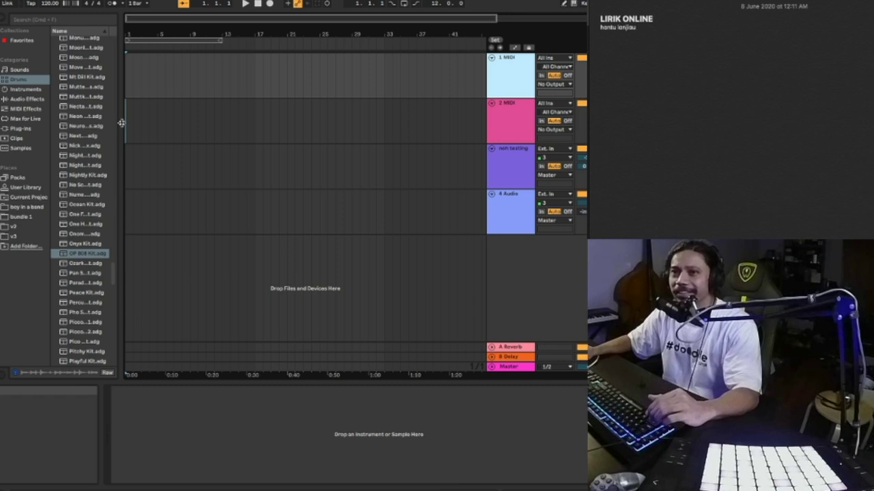
Step: Widen the browser, load Nick Thayer Beatbox.adg onto the first MIDI track and switch to the Session View
drag(122, 123, 170, 124)
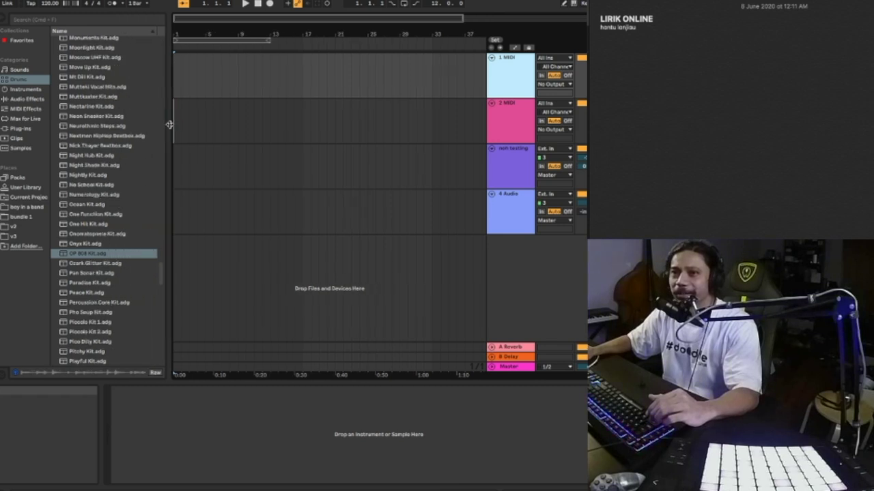
click(101, 146)
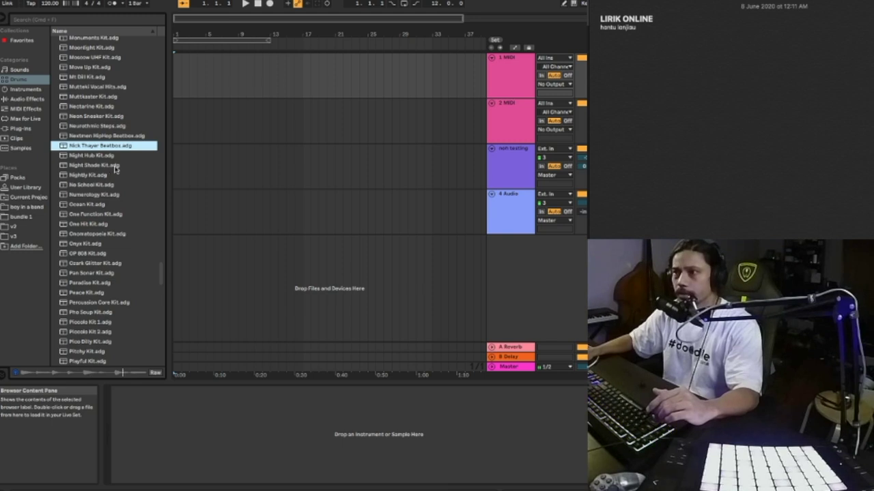
drag(85, 147, 480, 96)
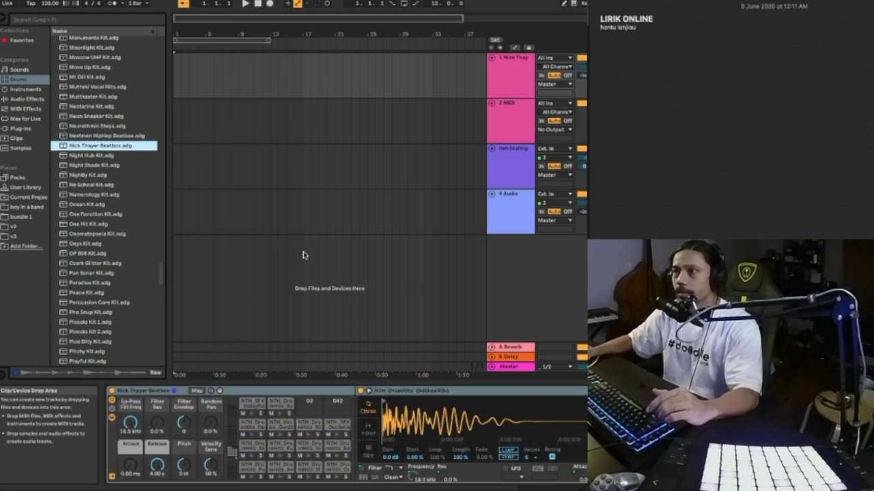
key(Tab)
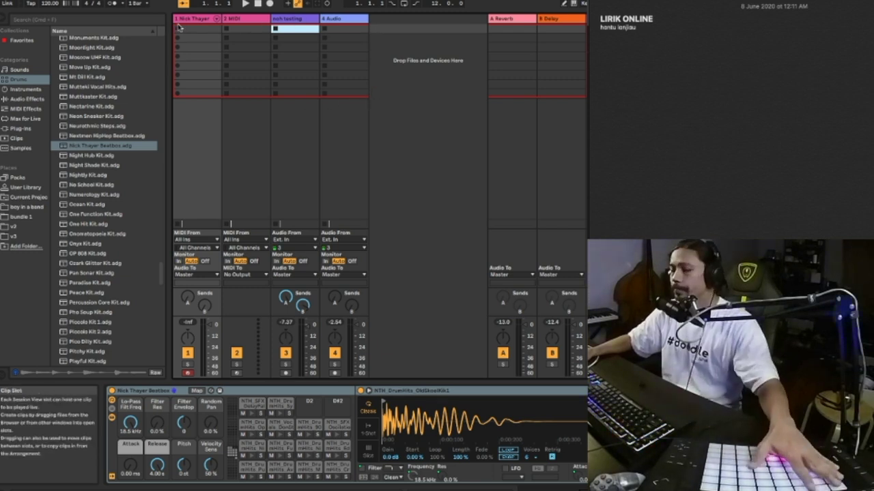
Step: Cut the clip in the Nick Thayer track's first slot and record a new drum clip in its place
click(251, 37)
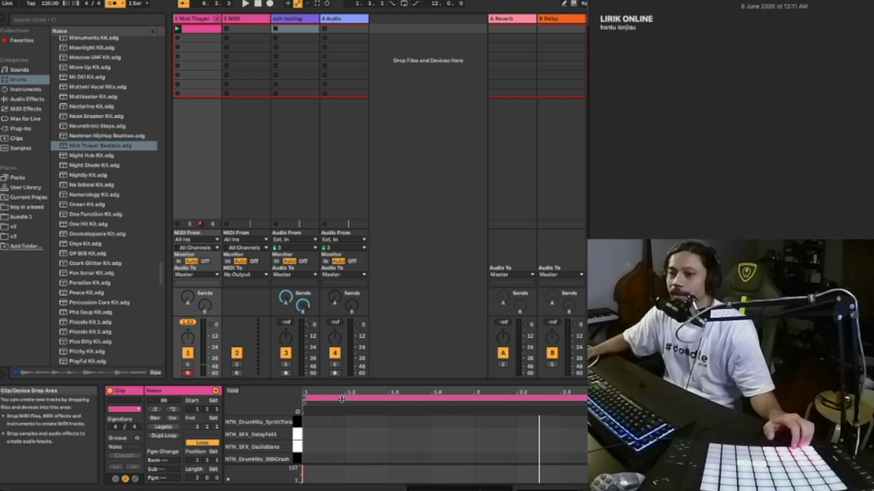
click(188, 373)
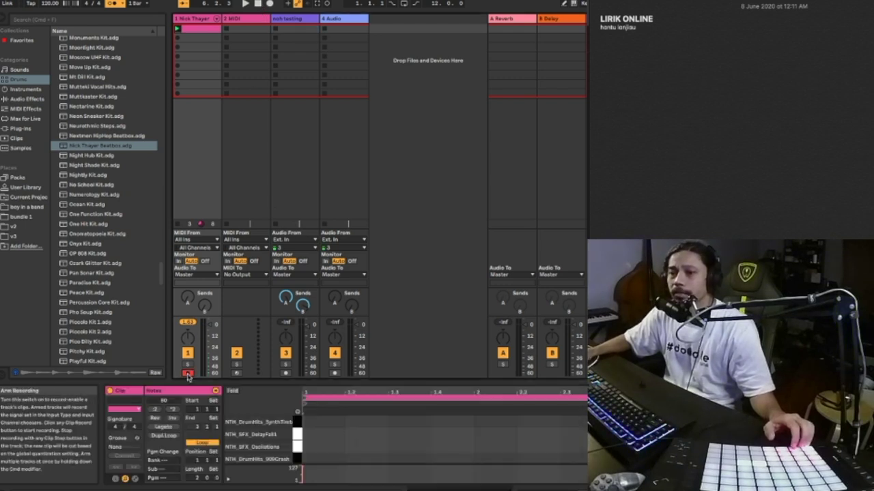
right_click(199, 29)
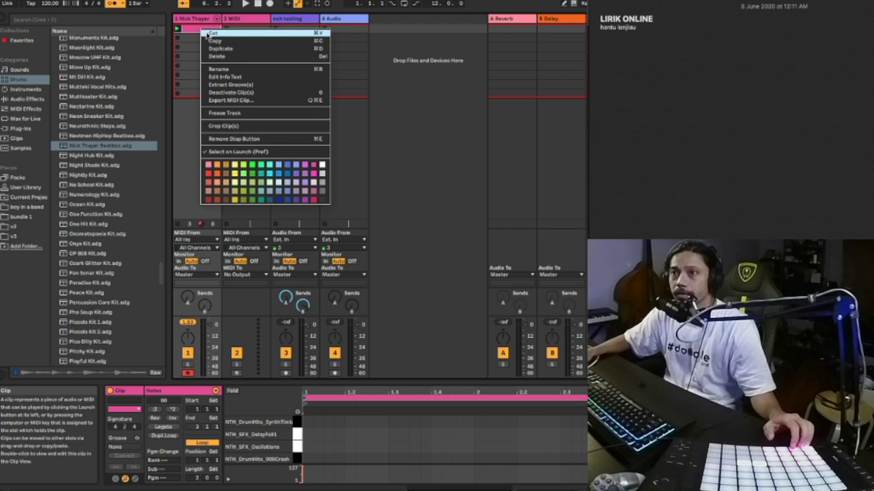
click(215, 33)
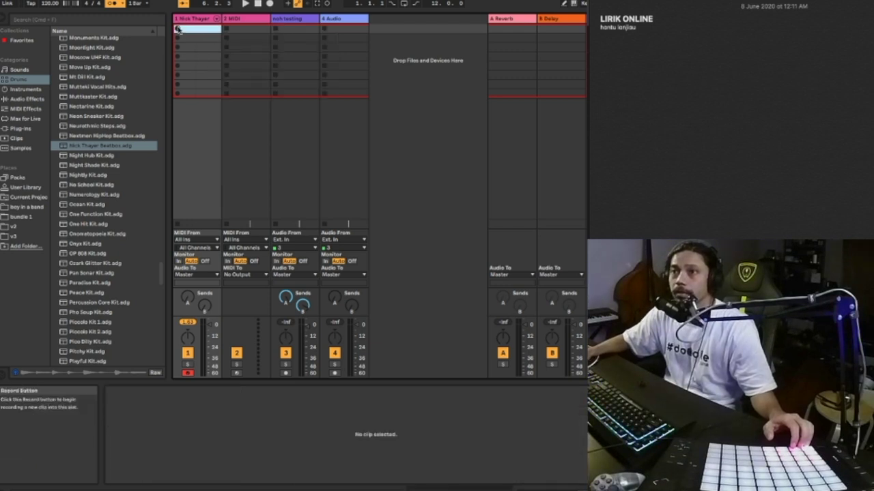
click(178, 29)
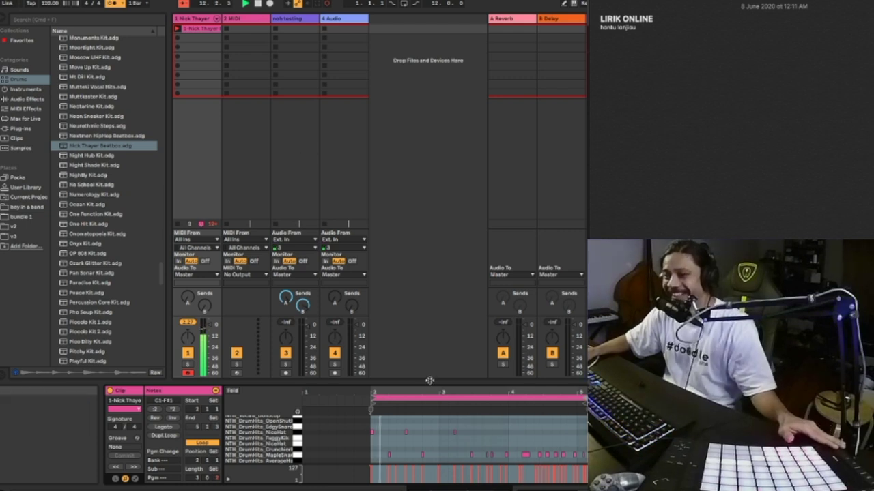
click(208, 38)
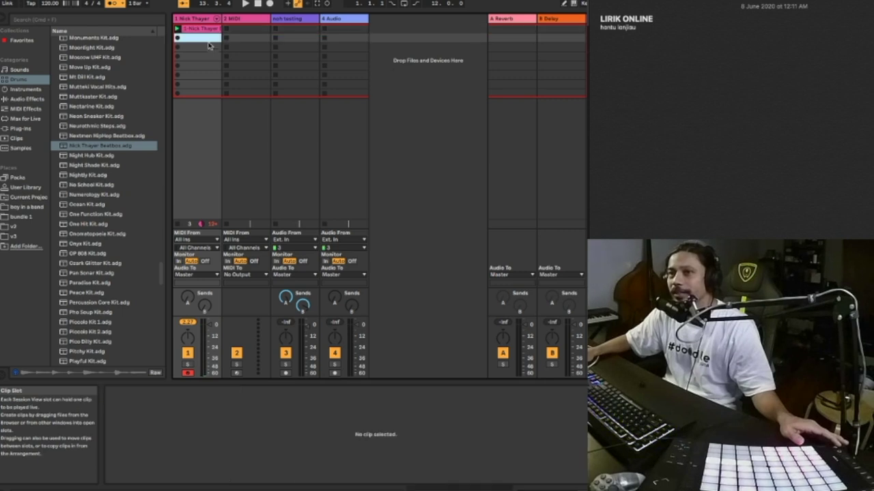
click(208, 28)
click(208, 37)
click(207, 47)
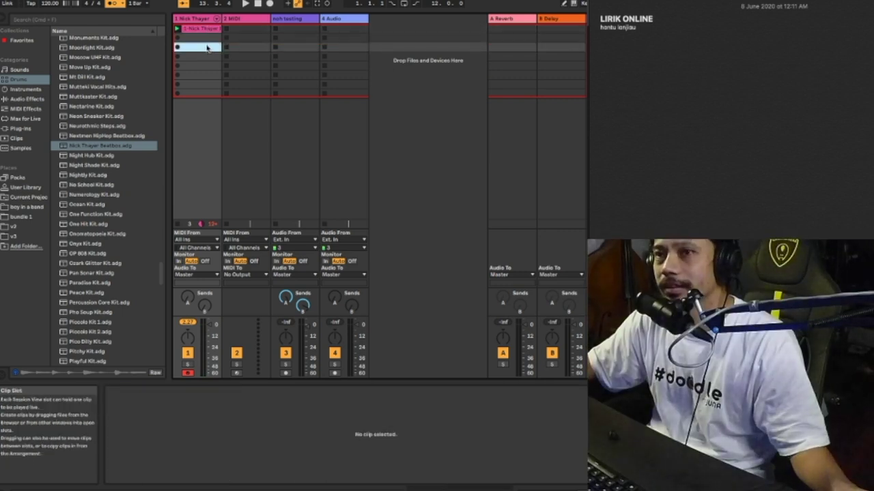
click(207, 56)
click(202, 47)
click(198, 38)
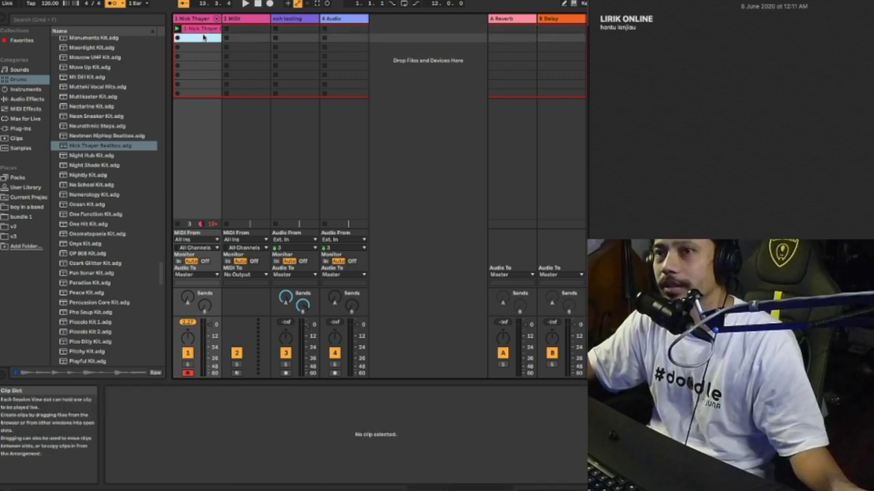
click(194, 29)
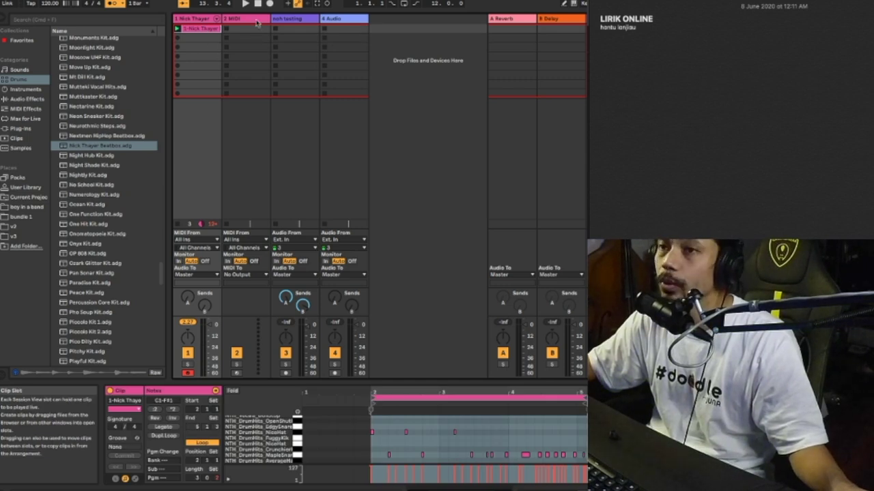
Step: Duplicate the noh testing audio track twice and turn sends A and B fully down on all three tracks
click(275, 30)
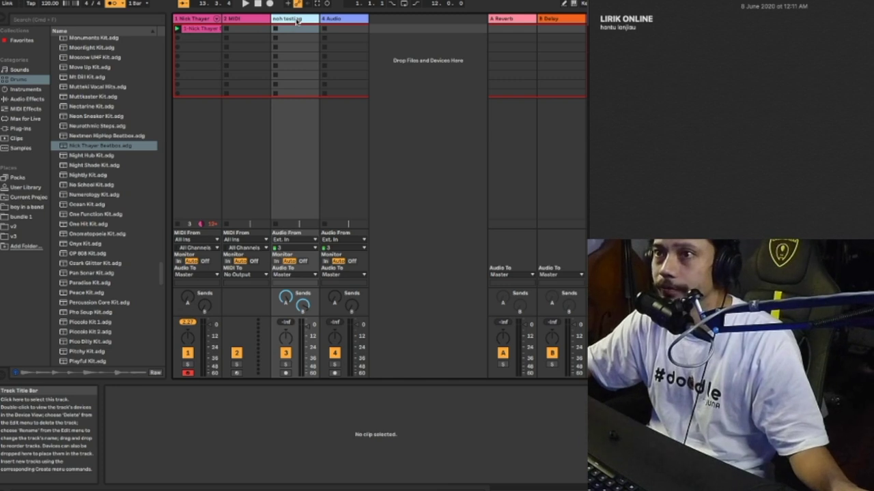
right_click(296, 21)
click(389, 37)
key(ctrl+d)
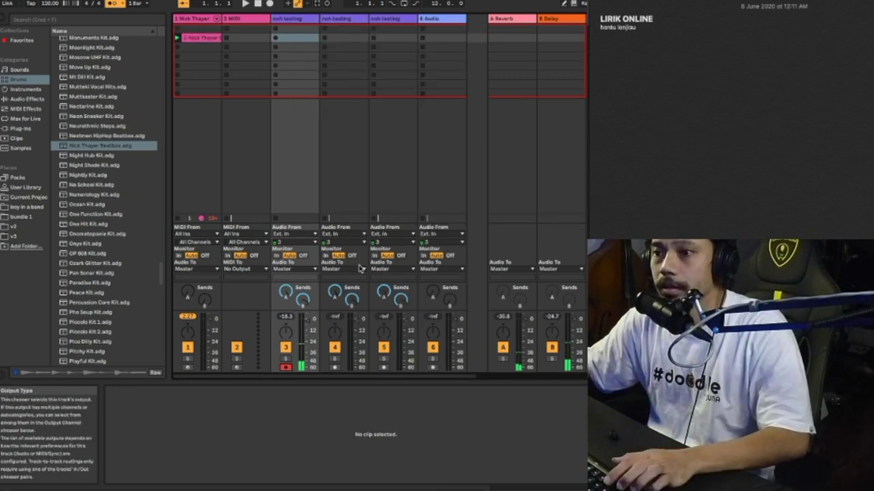
drag(285, 292, 402, 309)
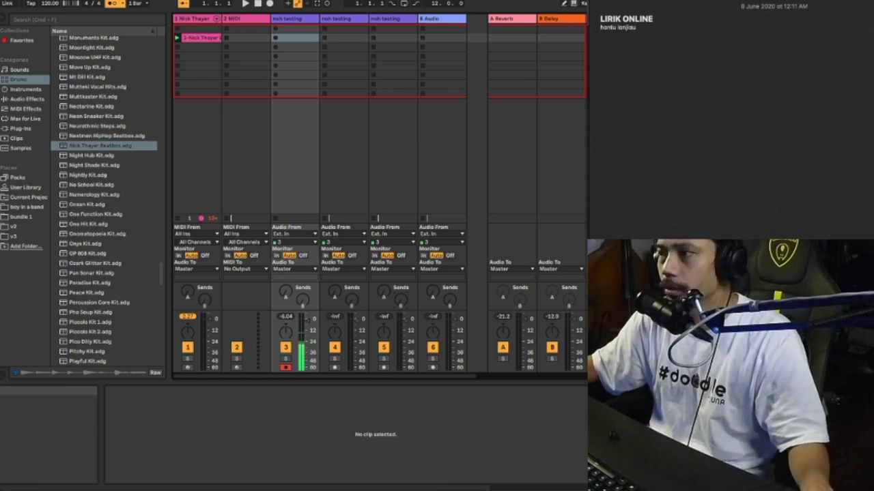
Step: Delete the drum clip from the Nick Thayer track and record an audio clip in the first noh testing track's first slot
key(Delete)
key(F9)
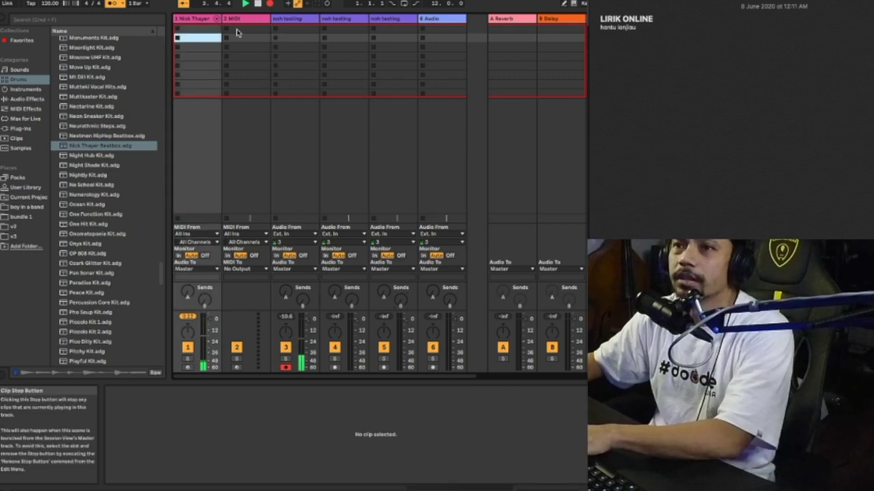
click(275, 28)
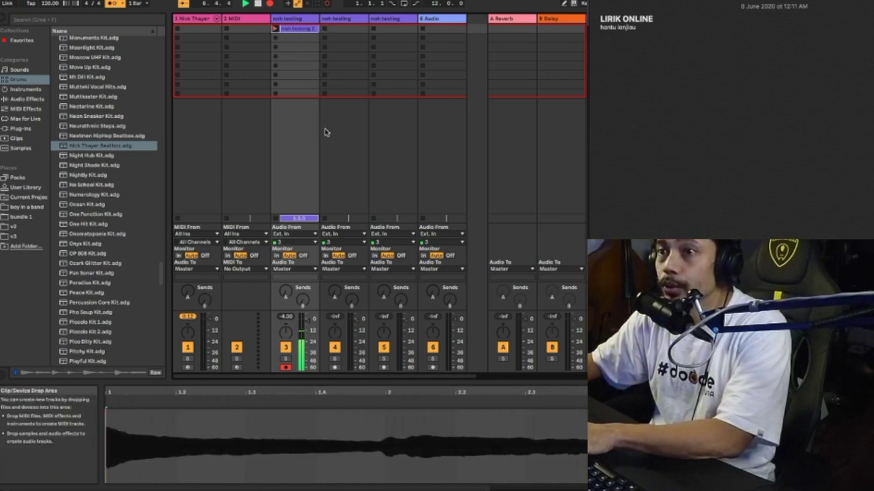
Step: Arm the second noh testing track and record an audio clip in its first slot
click(351, 20)
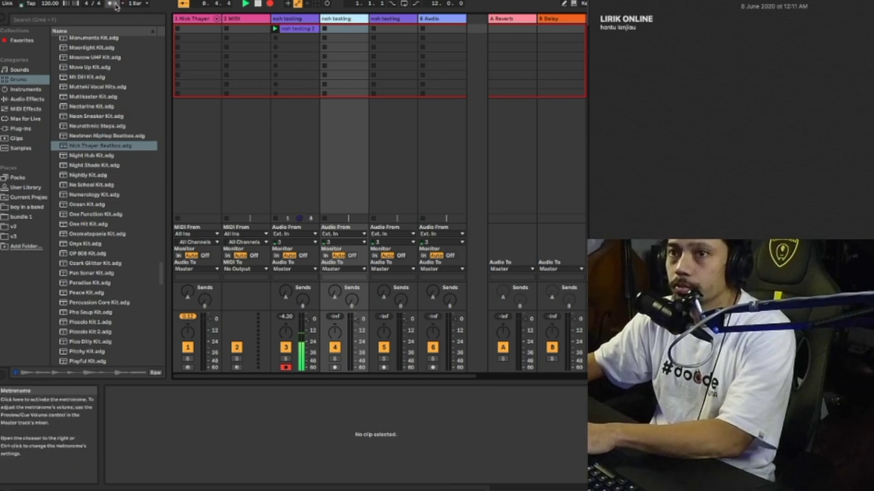
click(334, 367)
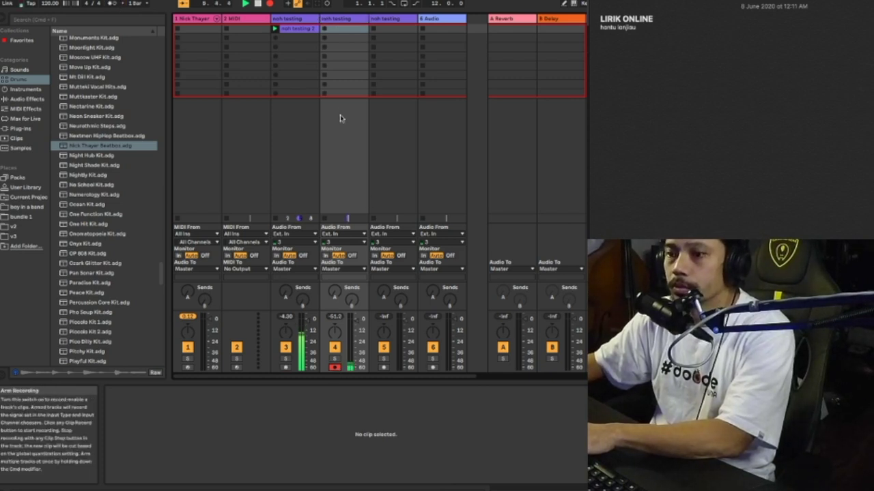
click(325, 30)
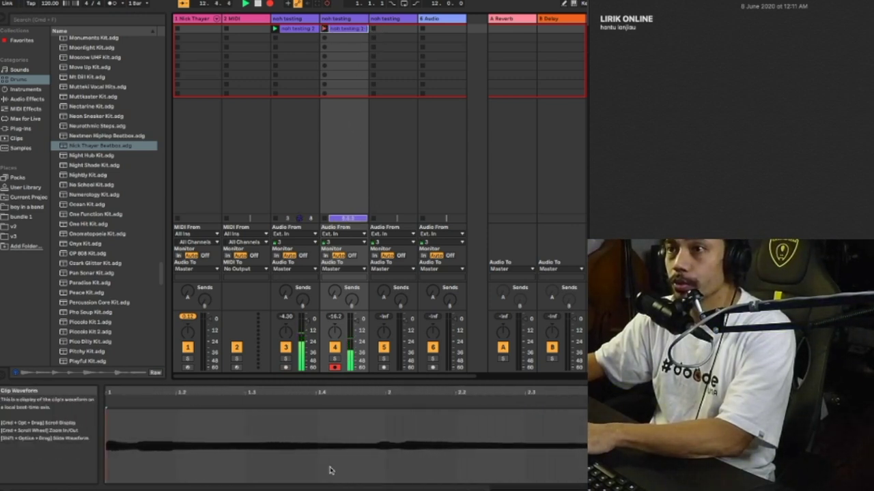
Step: Arm the third noh testing track and record an audio clip in its first slot
click(380, 29)
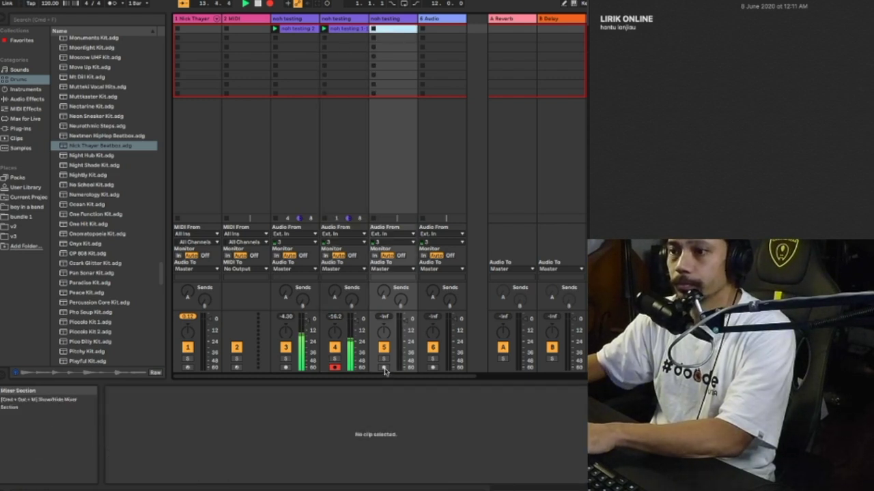
click(384, 367)
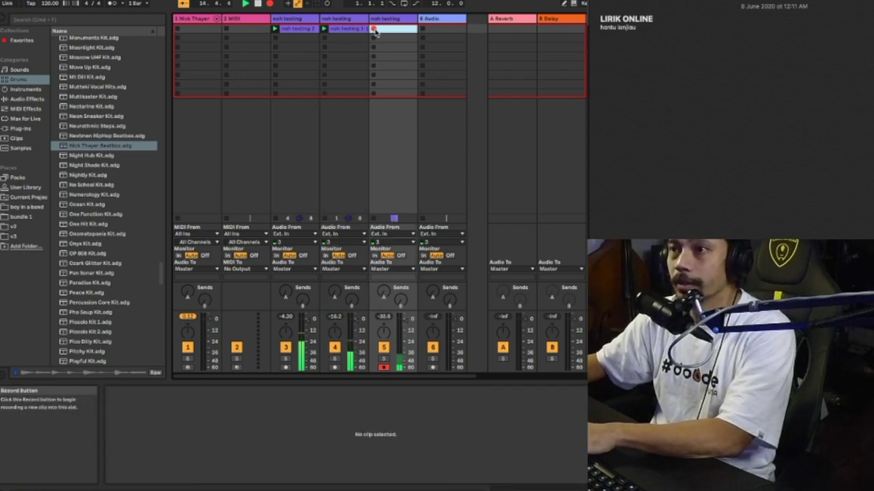
click(373, 29)
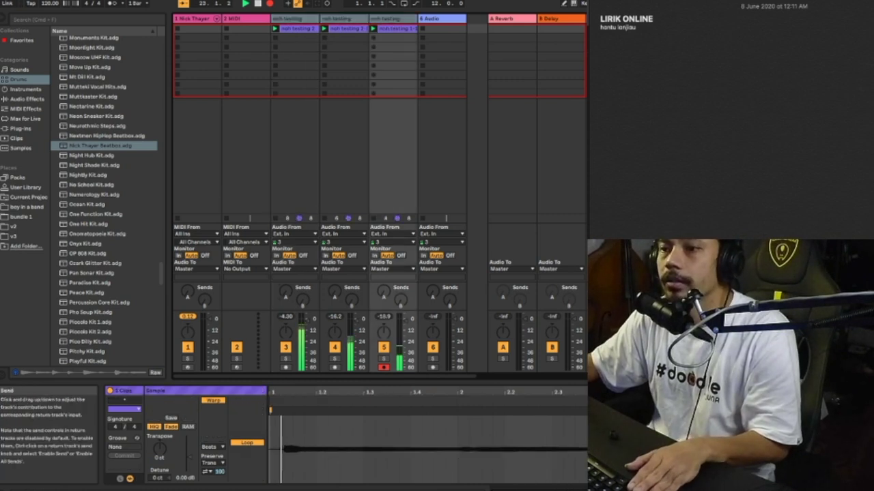
Step: Raise send A, feeding the Reverb return, on all three noh testing tracks together
drag(384, 291, 384, 273)
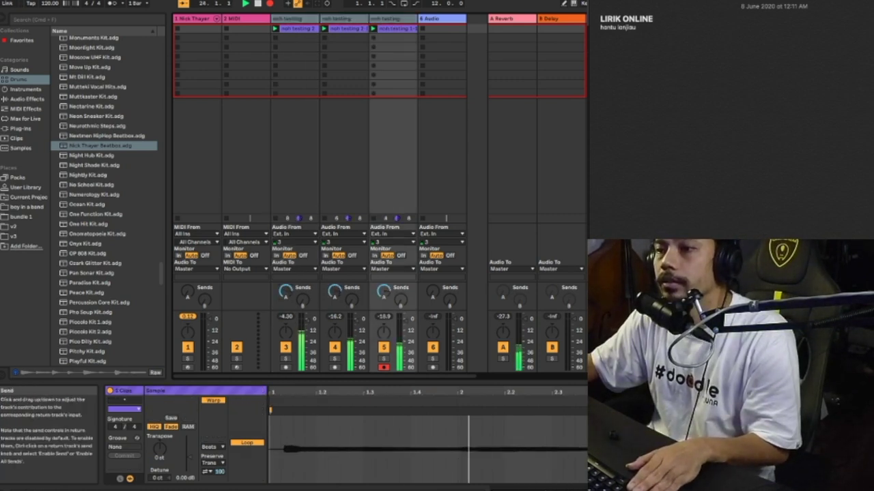